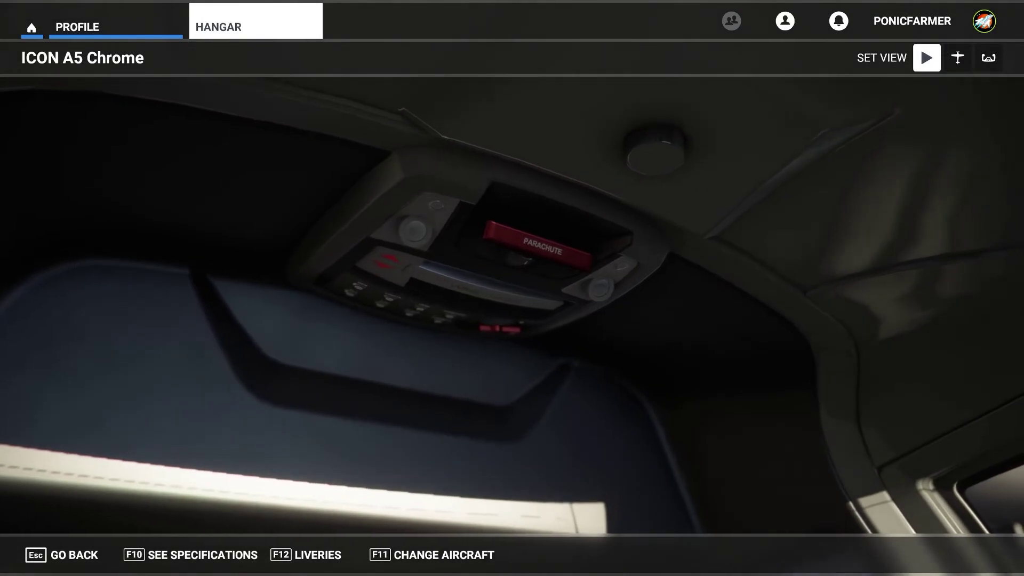
# Bring the Chrome window with the Mount Fuji tour video forward and position it over the sim
pyautogui.hotkey('alt', 'Tab')
pyautogui.moveTo(542, 88); pyautogui.dragTo(623, 94)
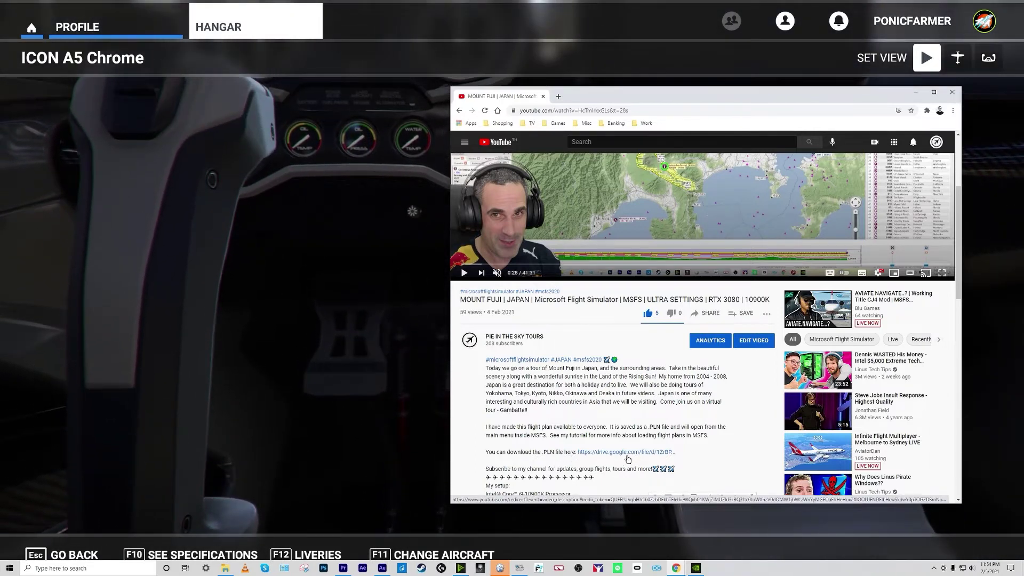
# Open the RJGO .pln flight plan's Google Drive link from the video description, then minimize Chrome
pyautogui.click(628, 454)
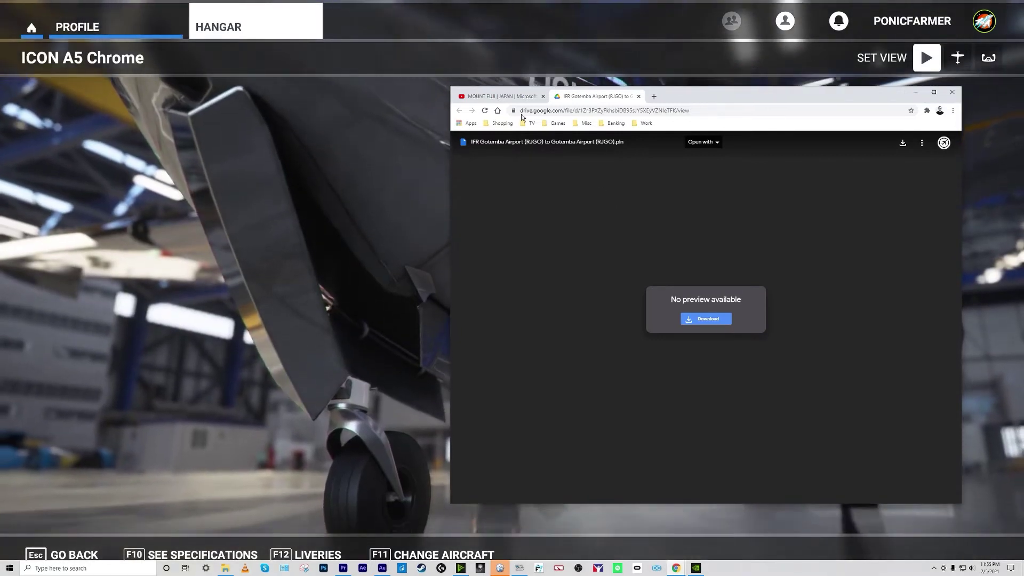
pyautogui.click(639, 97)
pyautogui.click(397, 511)
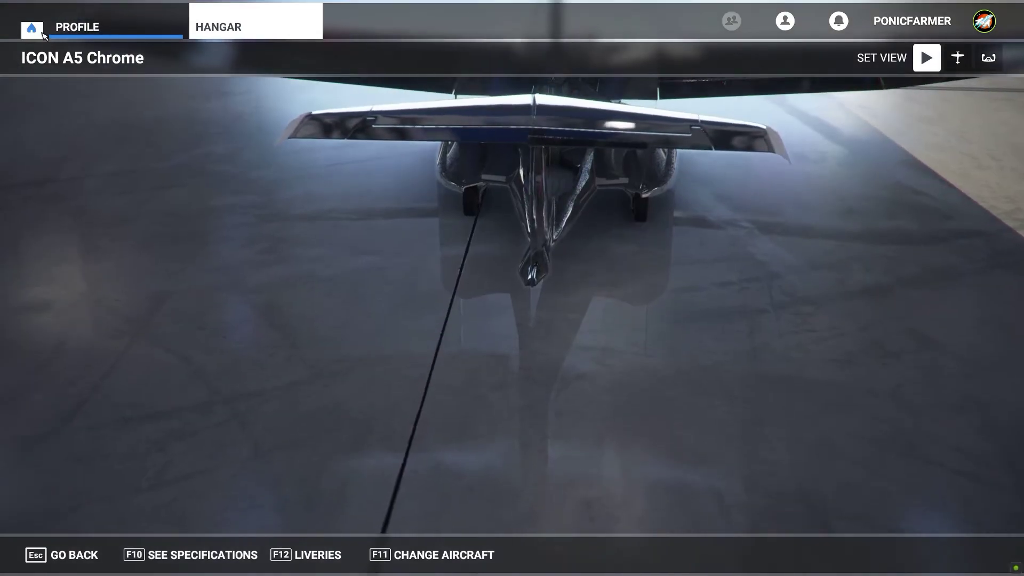
# Go from the hangar to the World Map and bring up the Load / Save Flight Files options
pyautogui.click(42, 33)
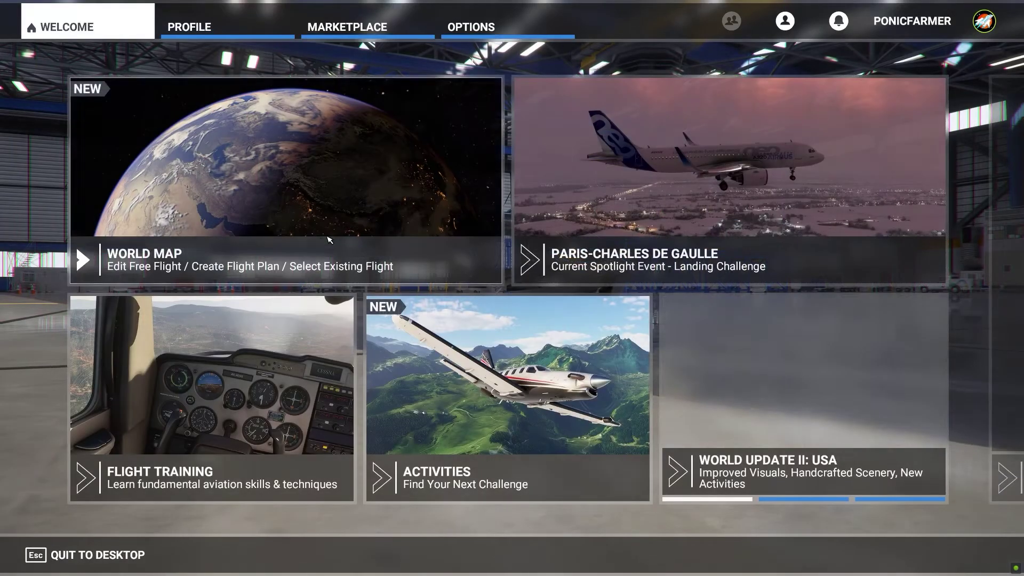
pyautogui.click(334, 181)
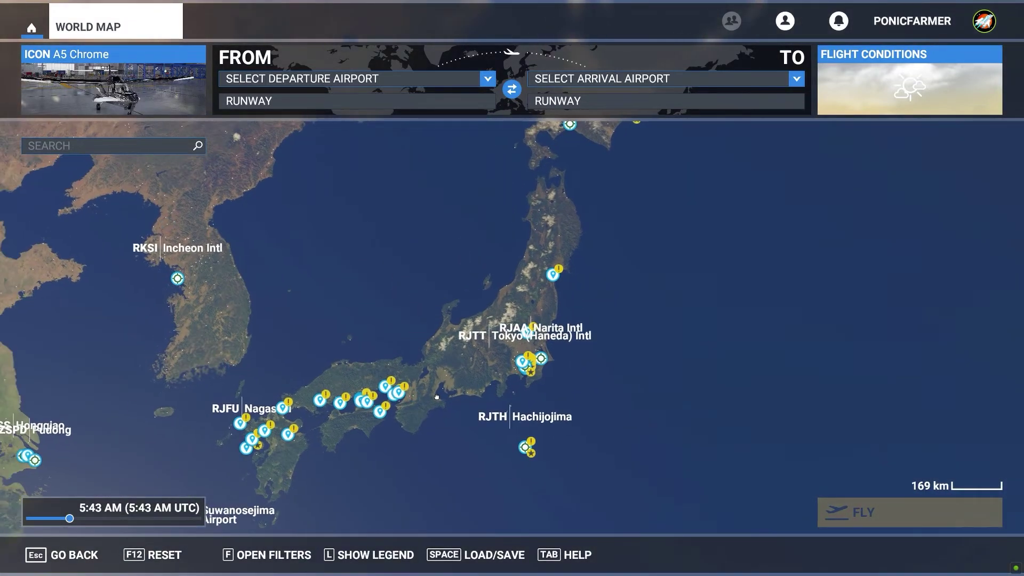
pyautogui.scroll(4, 460, 396)
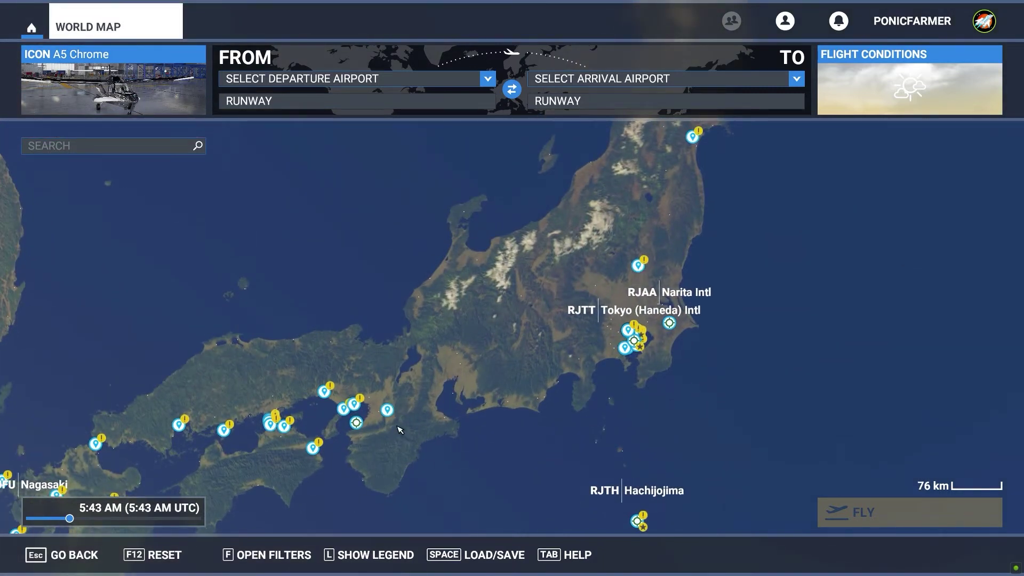
pyautogui.click(472, 558)
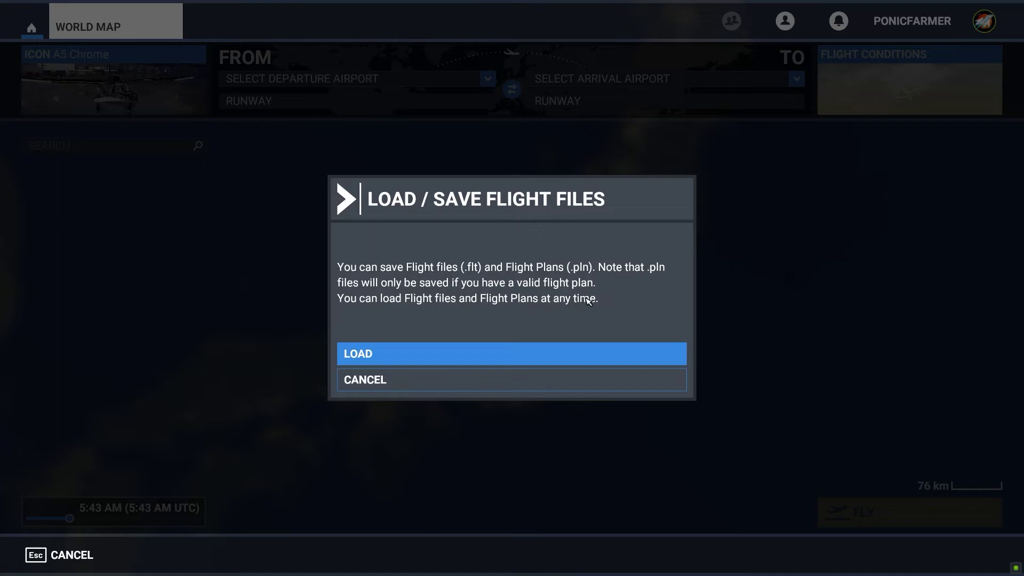
# Load the Gotemba Airport RJGO .pln flight plan from the Desktop
pyautogui.click(430, 356)
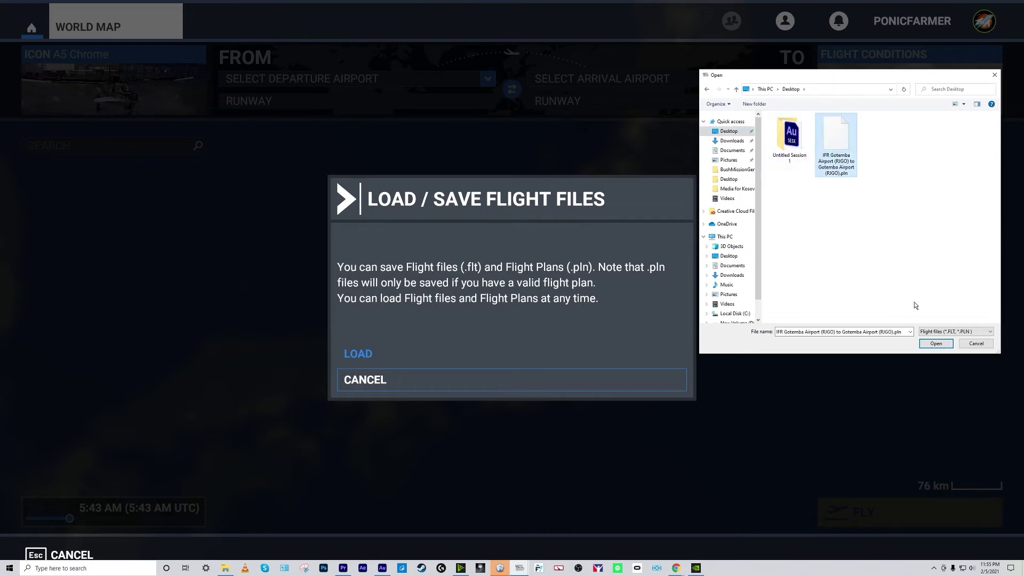
pyautogui.click(937, 346)
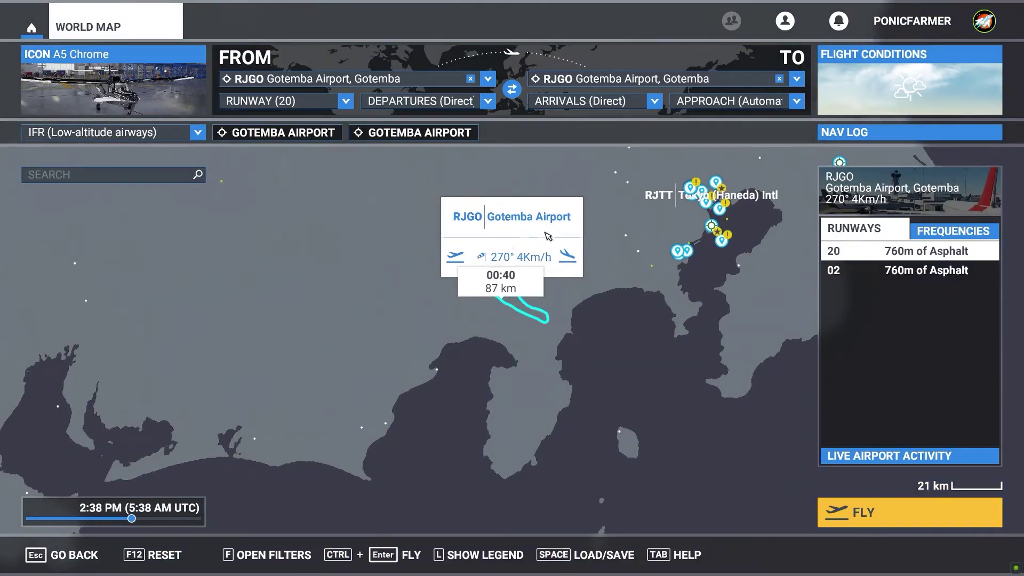
# Zoom in and center the World Map on the 87 km Gotemba loop route
pyautogui.scroll(6, 526, 305)
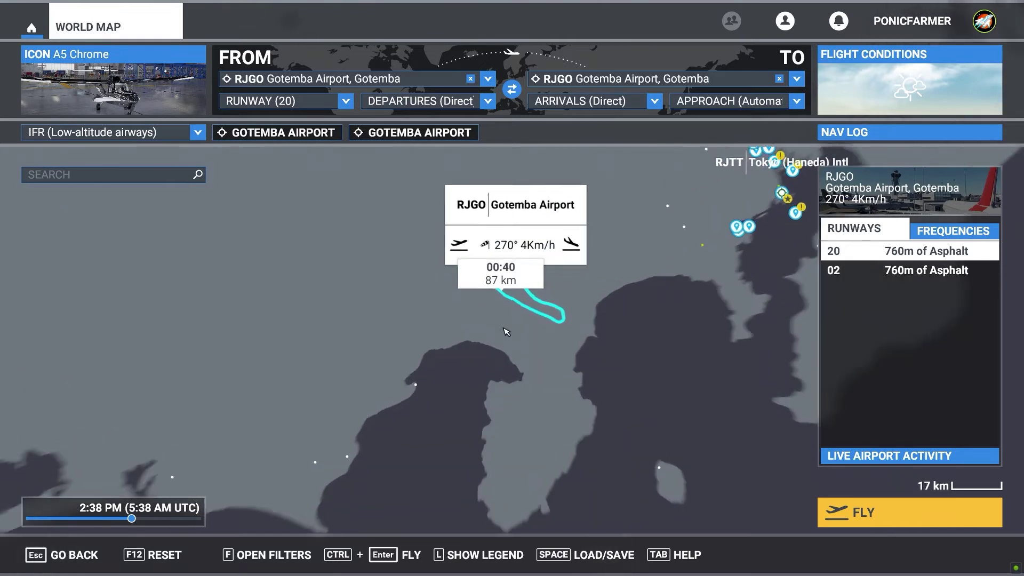
pyautogui.moveTo(481, 358); pyautogui.dragTo(481, 391)
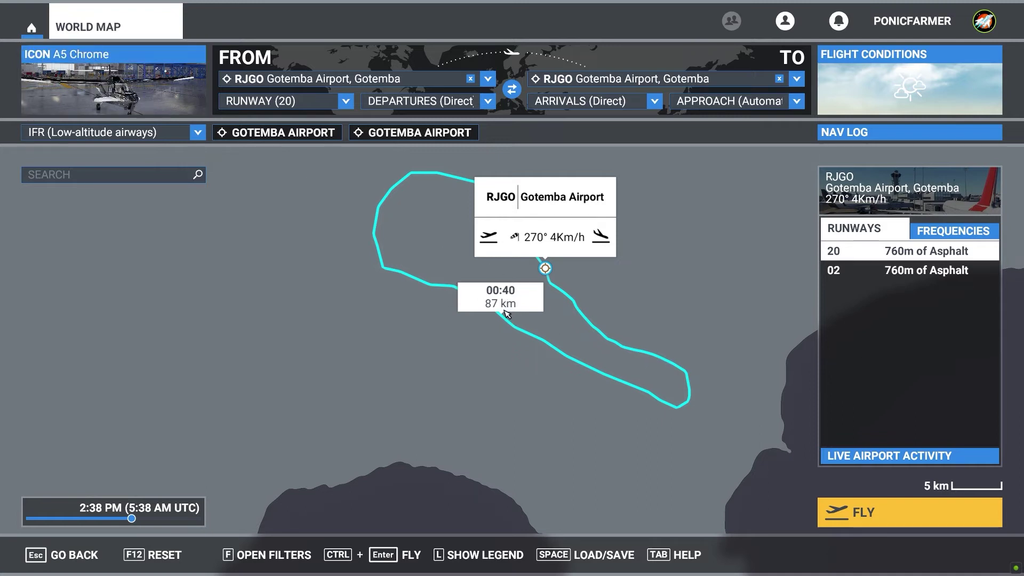
pyautogui.click(169, 104)
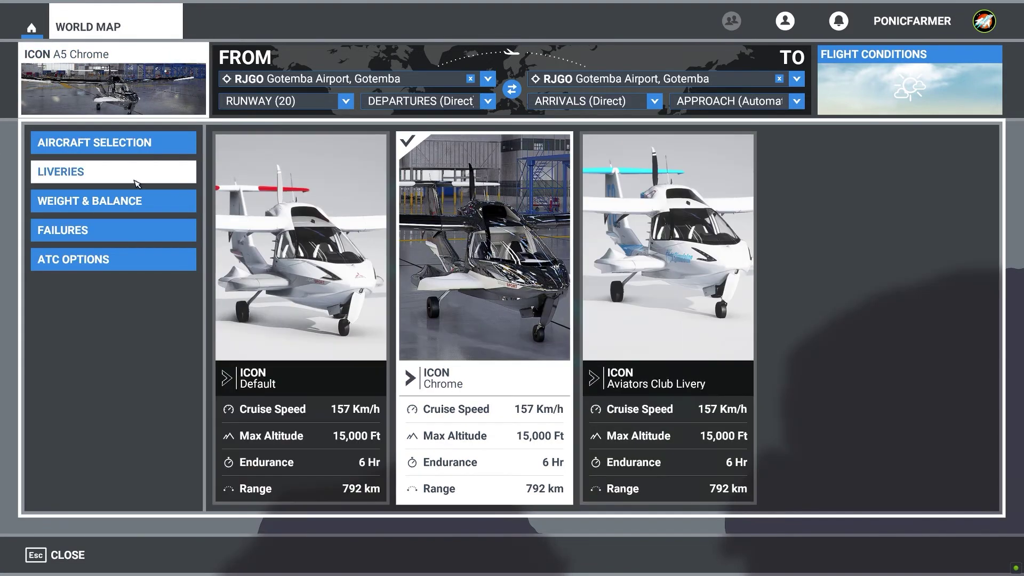
# Open the full aircraft list and pick the Robin DR400/100 Cadet
pyautogui.click(109, 101)
pyautogui.click(109, 101)
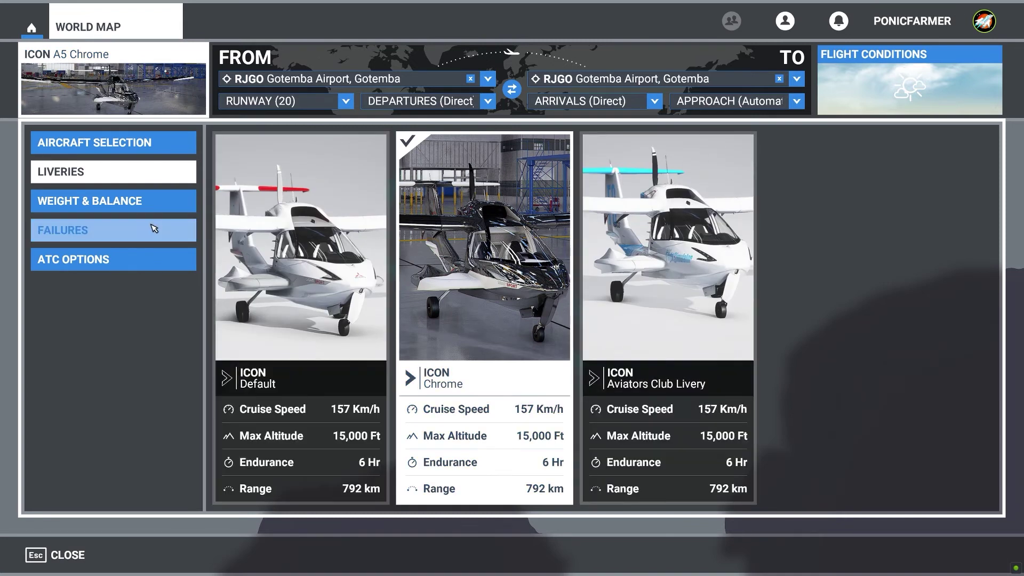
pyautogui.click(109, 153)
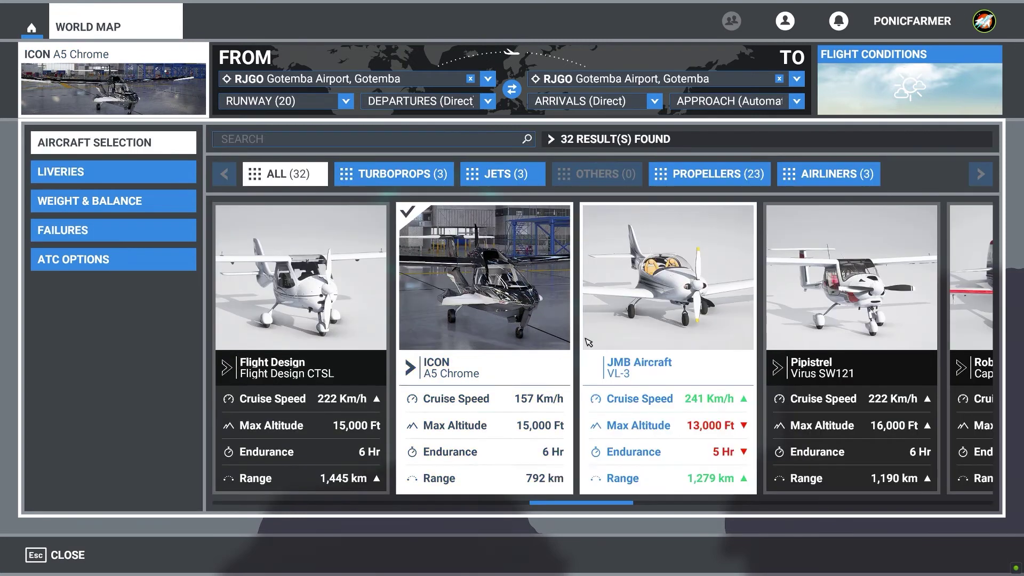
pyautogui.scroll(-2, 588, 315)
pyautogui.scroll(-2, 588, 315)
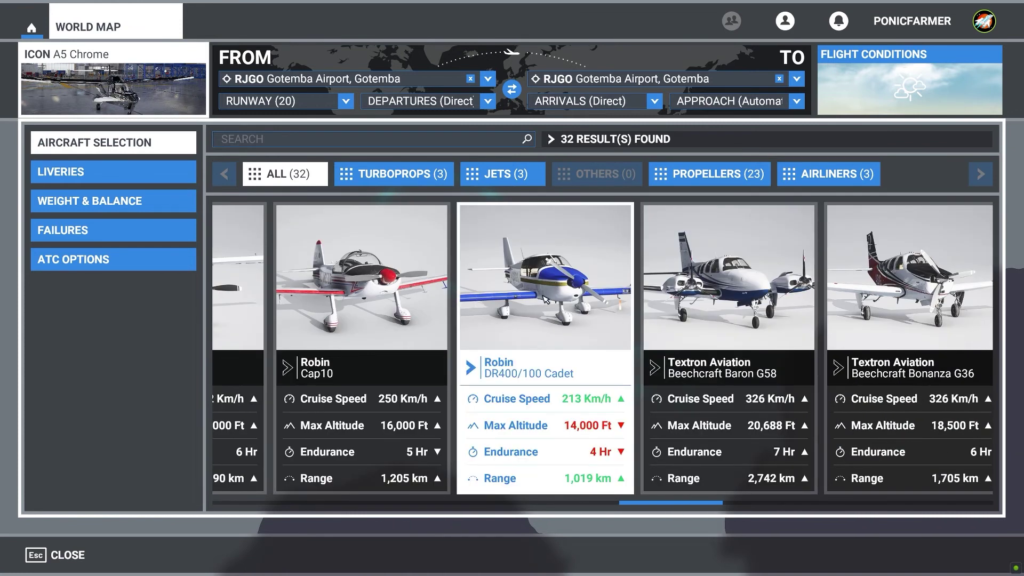
pyautogui.click(545, 299)
pyautogui.press('Escape')
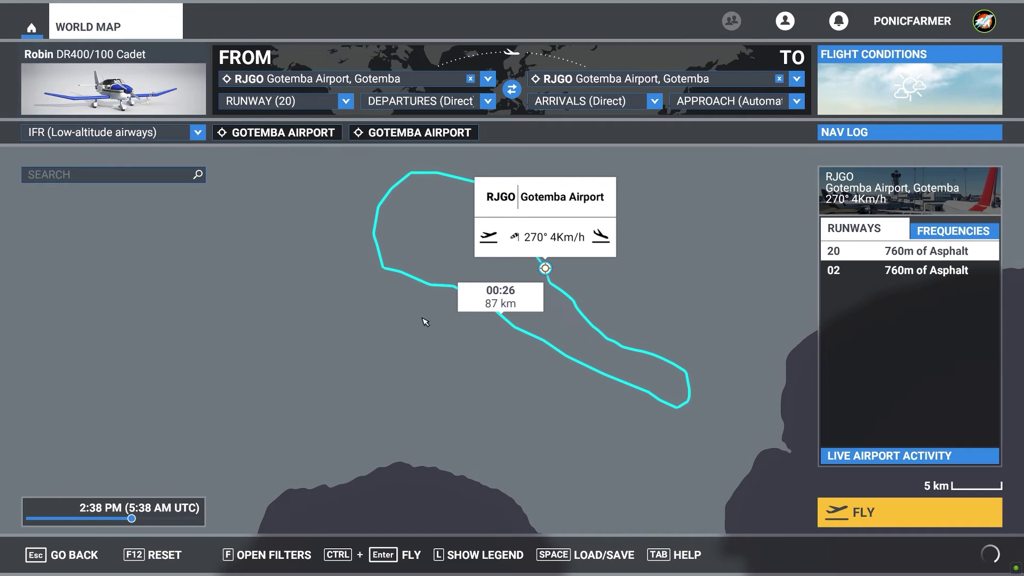
# Switch the aircraft to the Beechcraft King Air 350i and return to the map
pyautogui.press('Return')
pyautogui.scroll(-5, 647, 353)
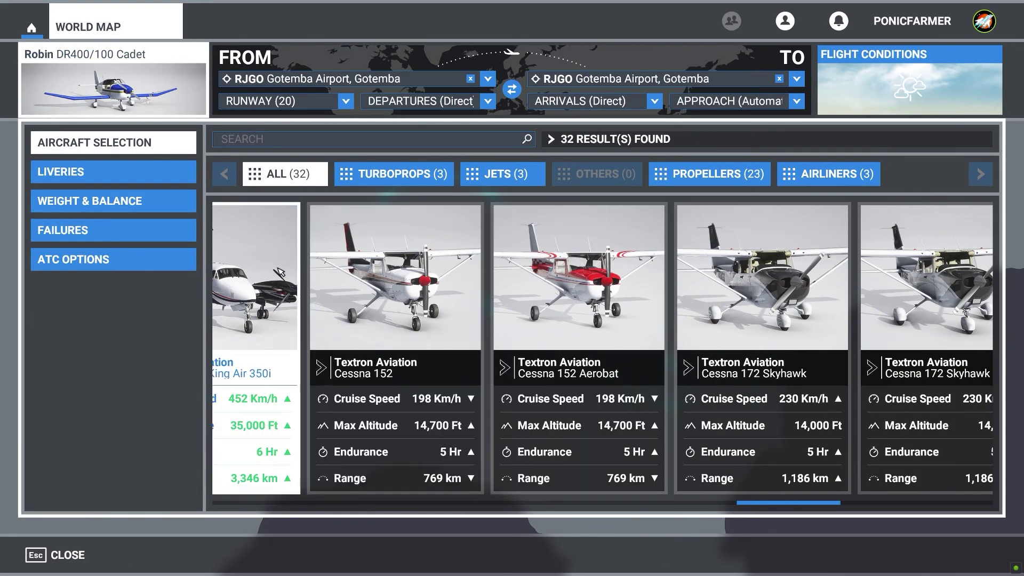
pyautogui.press('Return')
pyautogui.press('Escape')
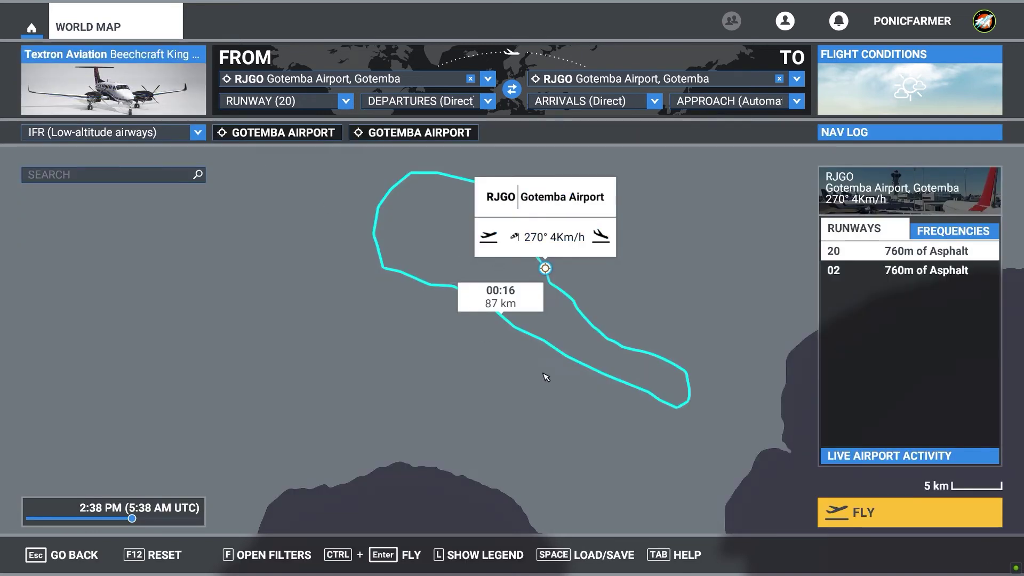
pyautogui.scroll(5, 410, 238)
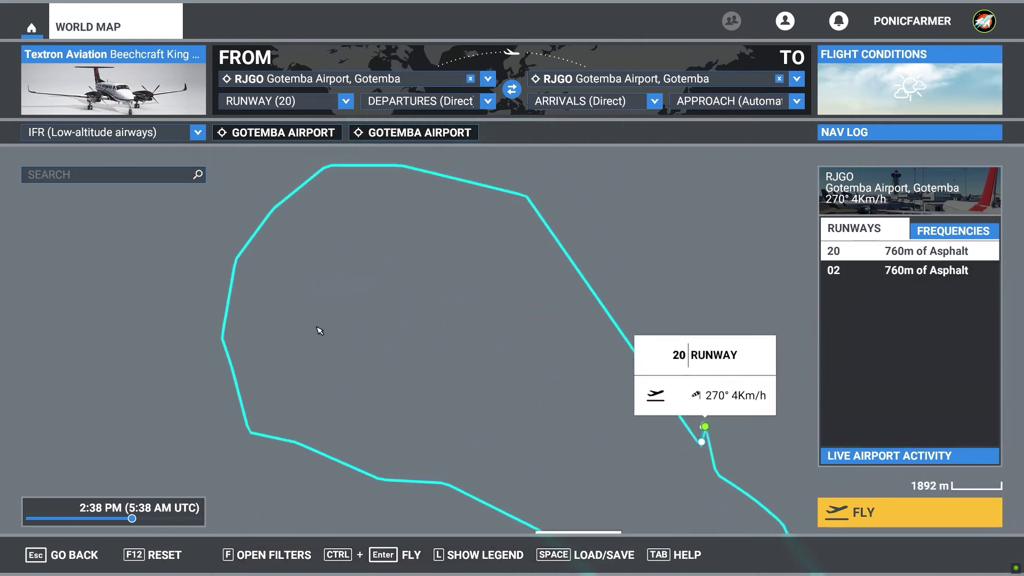
pyautogui.scroll(-5, 470, 406)
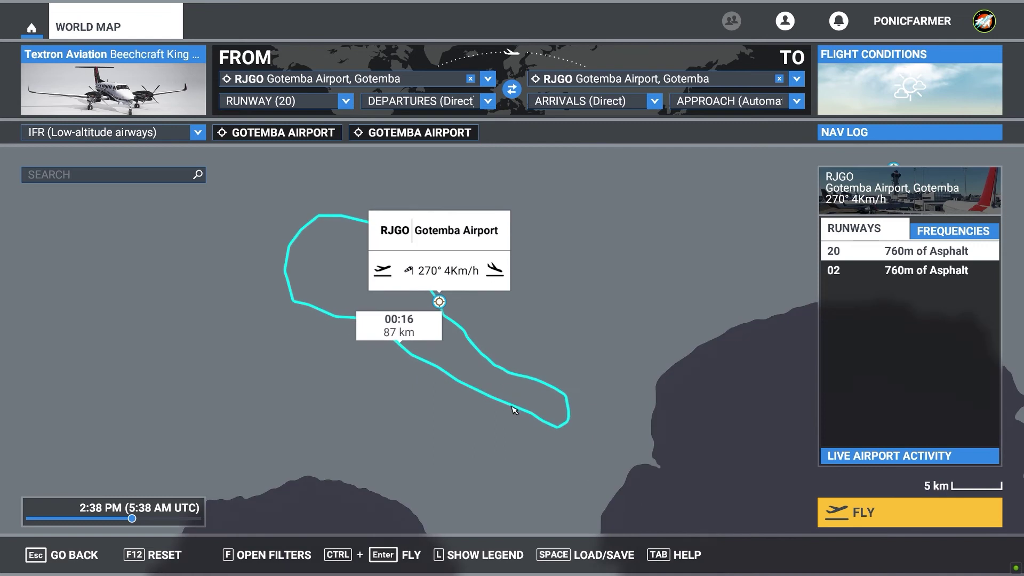
pyautogui.scroll(-4, 513, 405)
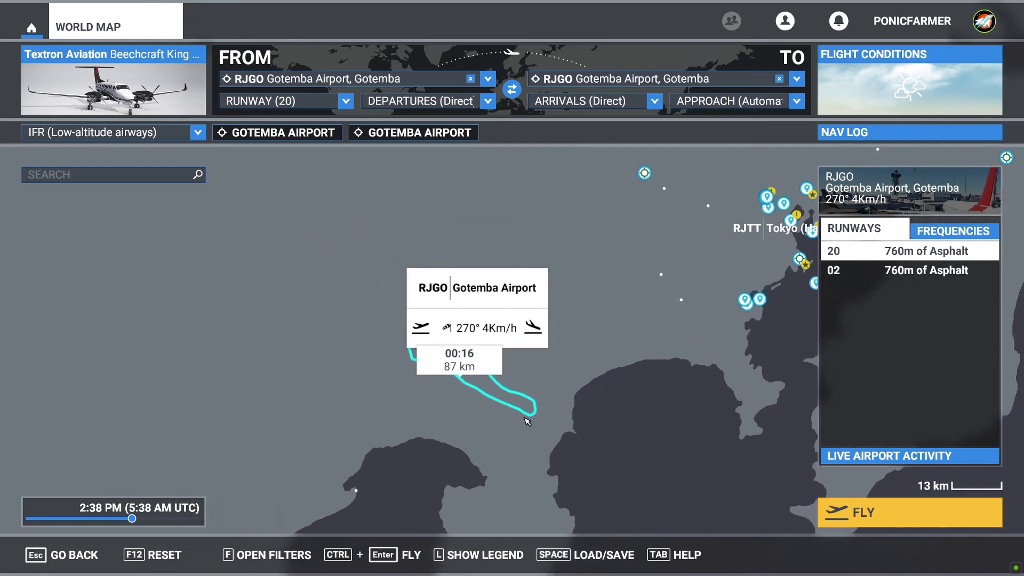
pyautogui.scroll(3, 477, 417)
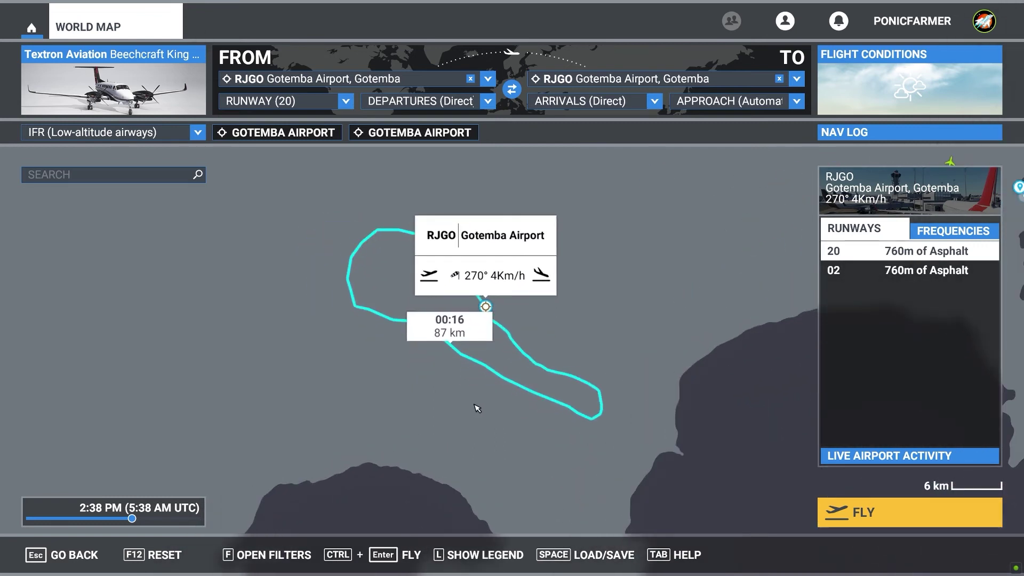
pyautogui.moveTo(468, 367); pyautogui.dragTo(462, 408)
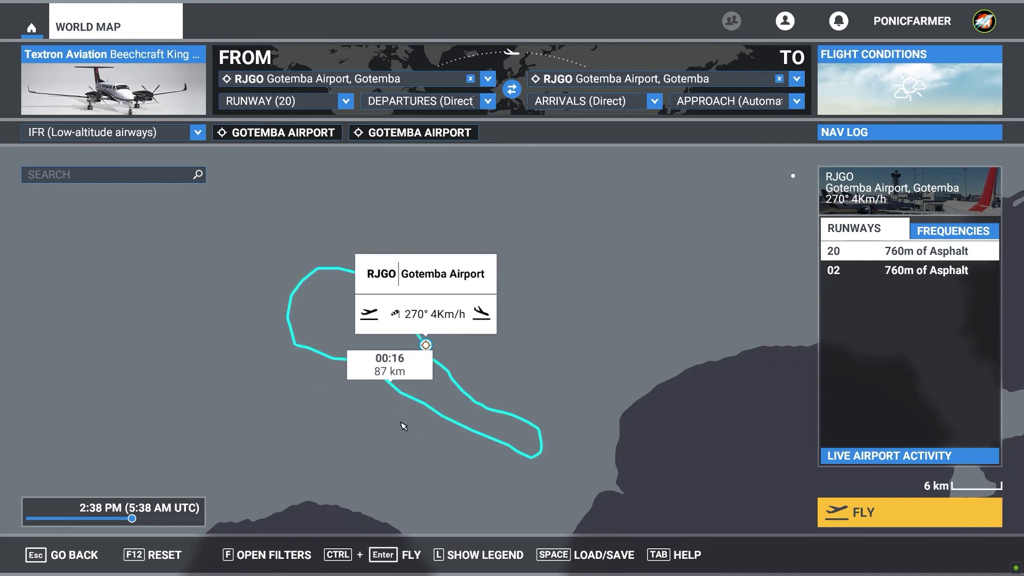
pyautogui.scroll(-3, 414, 424)
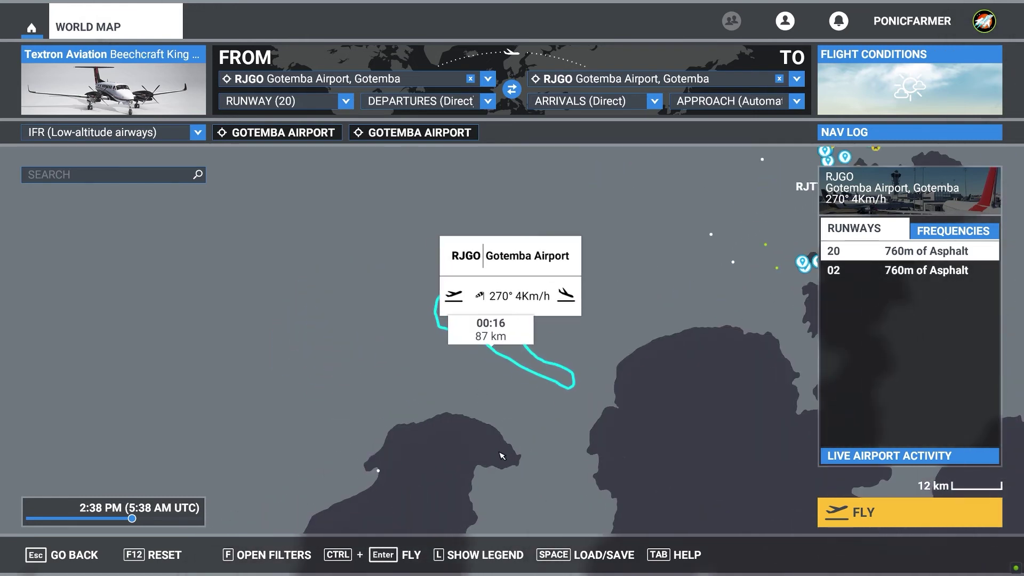
pyautogui.scroll(3, 497, 457)
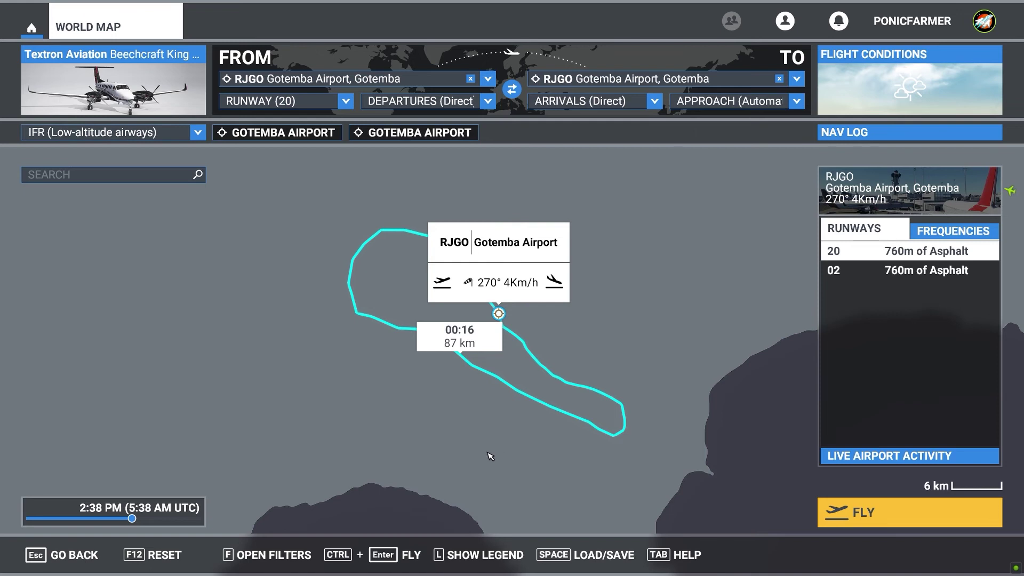
pyautogui.scroll(2, 491, 456)
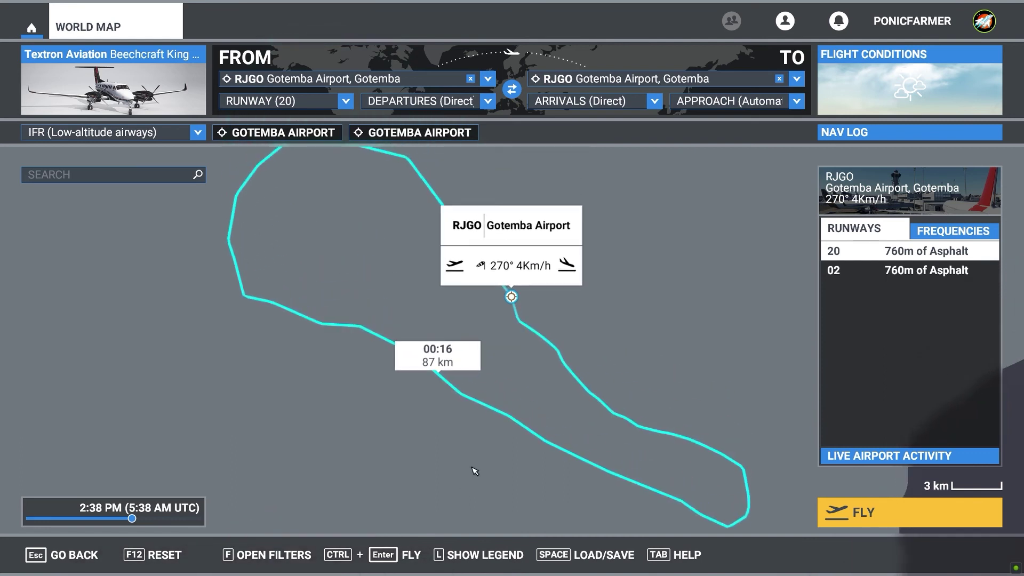
pyautogui.scroll(-1, 472, 465)
pyautogui.moveTo(471, 464); pyautogui.dragTo(459, 449)
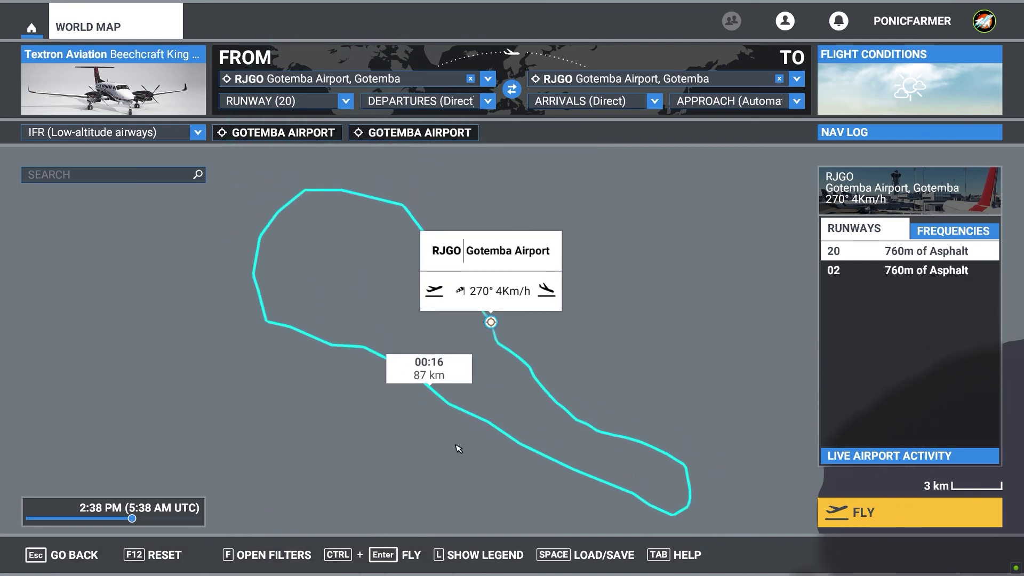
pyautogui.scroll(-2, 456, 453)
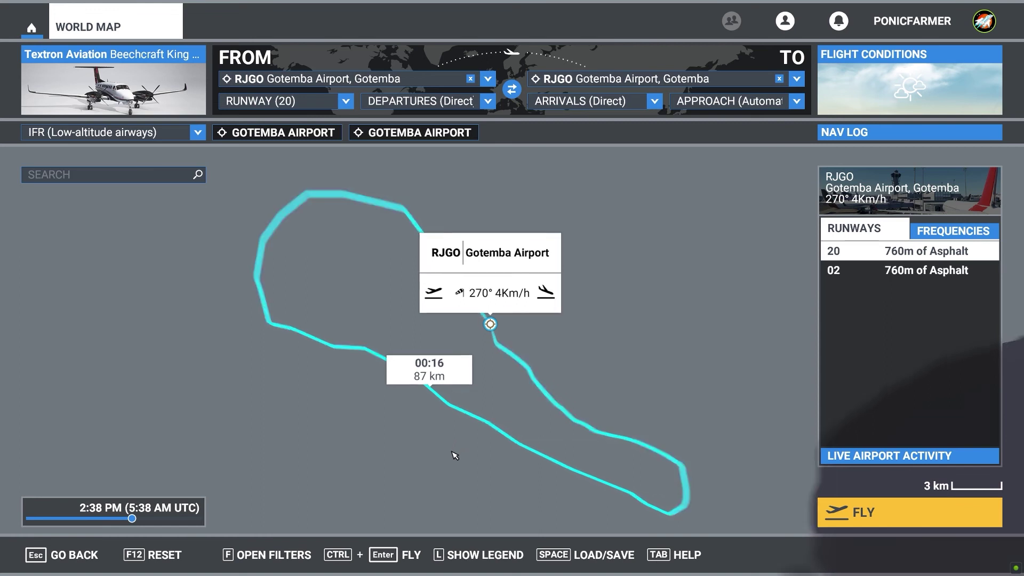
pyautogui.moveTo(455, 458); pyautogui.dragTo(431, 427)
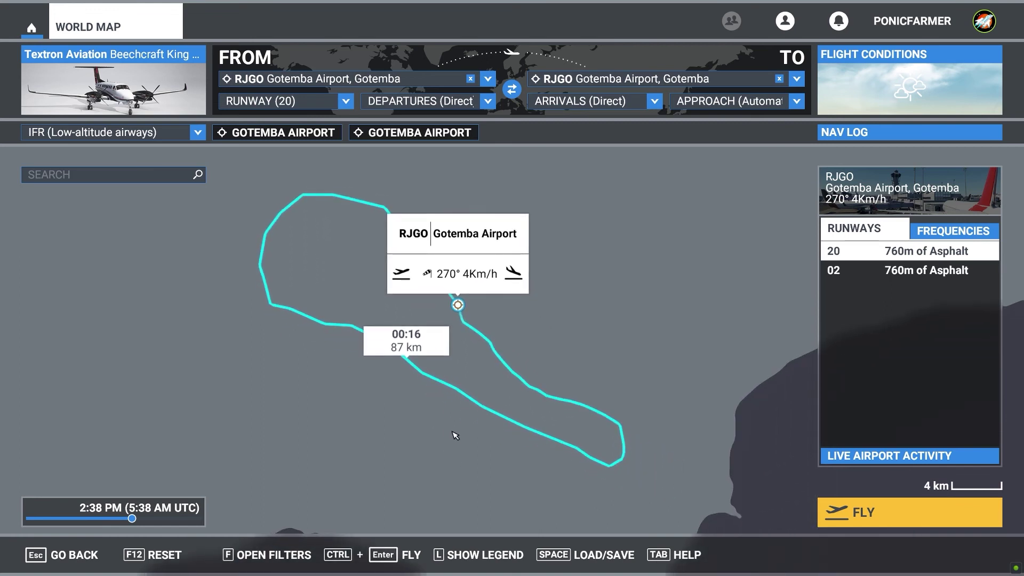